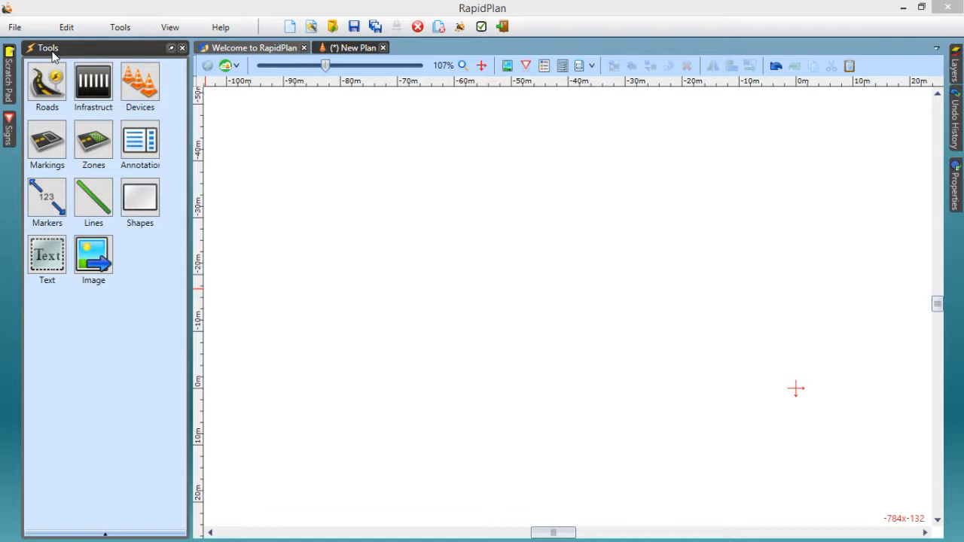
# Draw a straight horizontal road about 100 m long with a control point at its middle, and select it
pyautogui.click(54, 88)
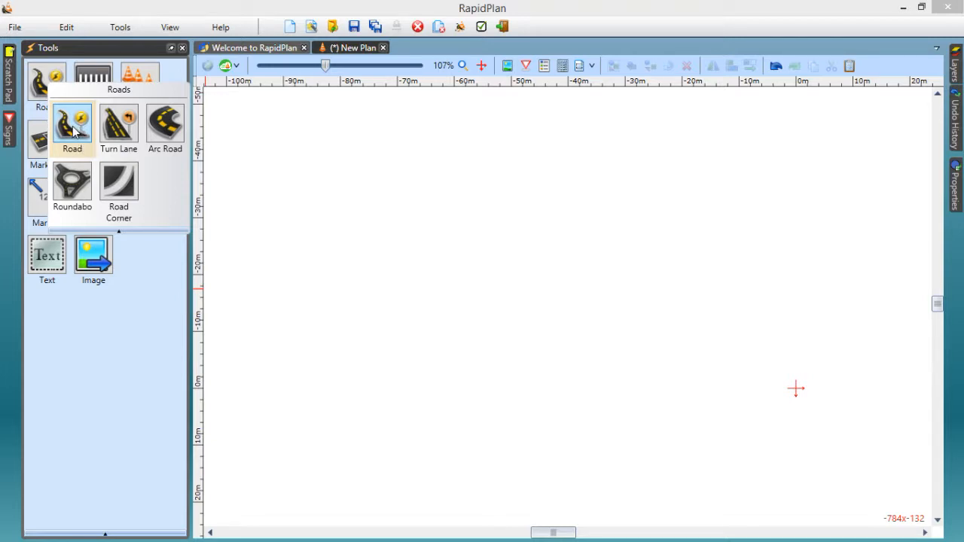
pyautogui.click(74, 127)
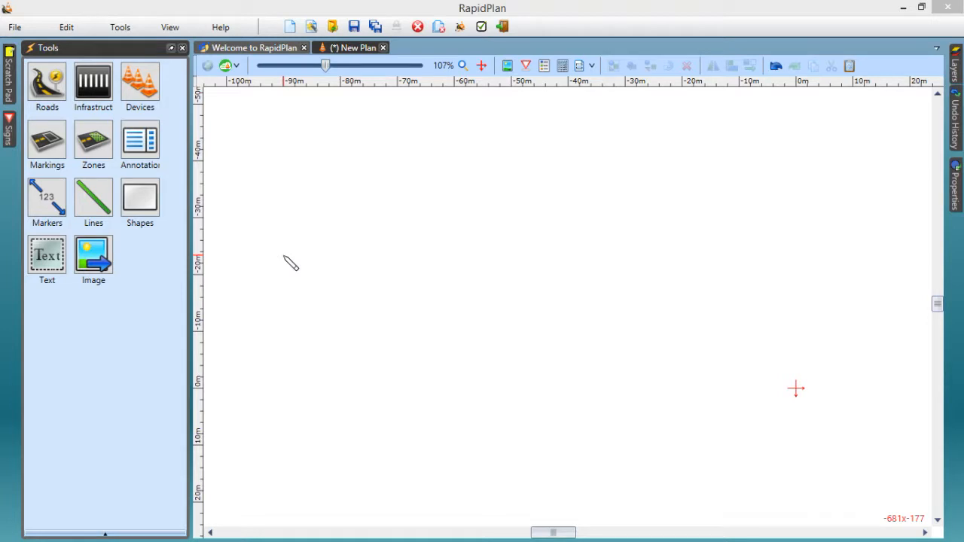
pyautogui.moveTo(284, 257); pyautogui.dragTo(567, 256)
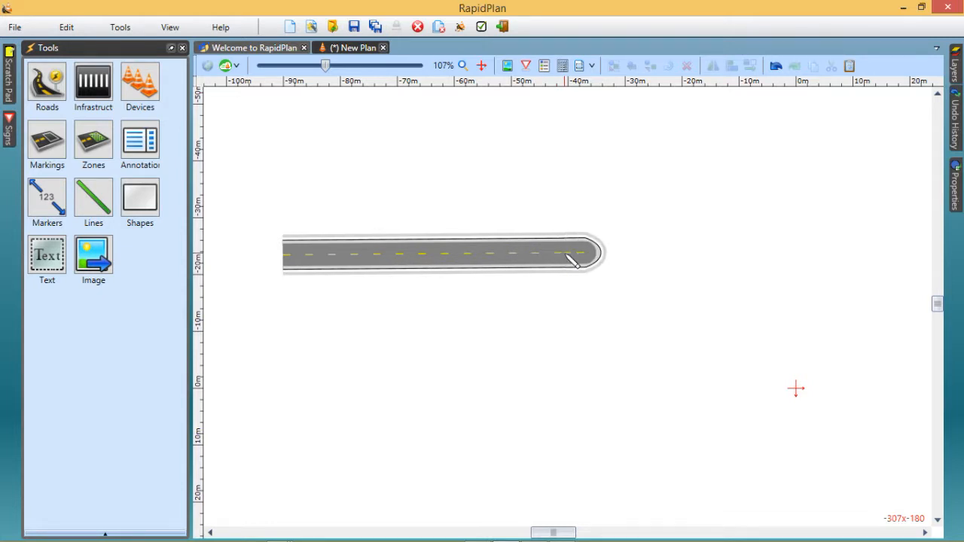
pyautogui.moveTo(572, 260); pyautogui.dragTo(866, 260)
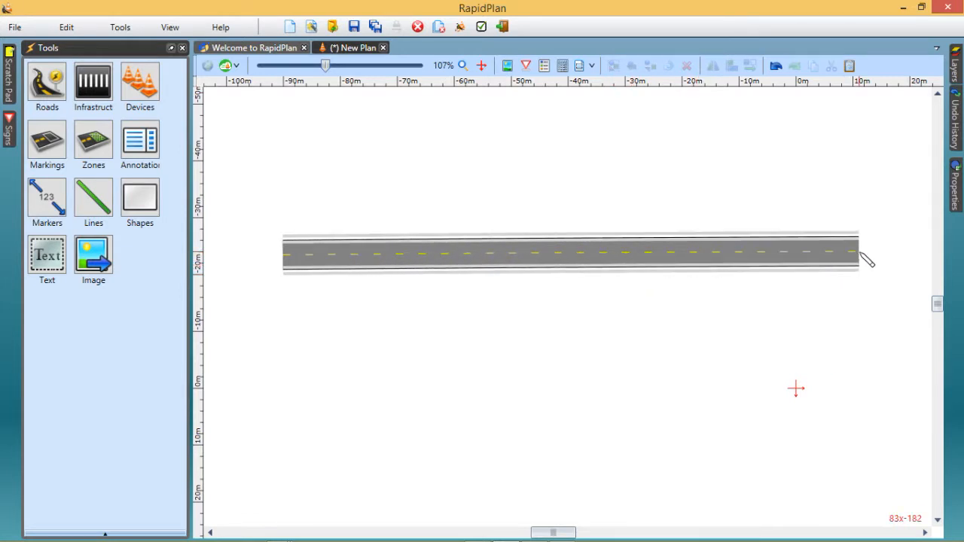
pyautogui.click(861, 253)
pyautogui.rightClick(860, 253)
pyautogui.rightClick(786, 307)
pyautogui.click(796, 262)
pyautogui.moveTo(858, 254); pyautogui.dragTo(859, 254)
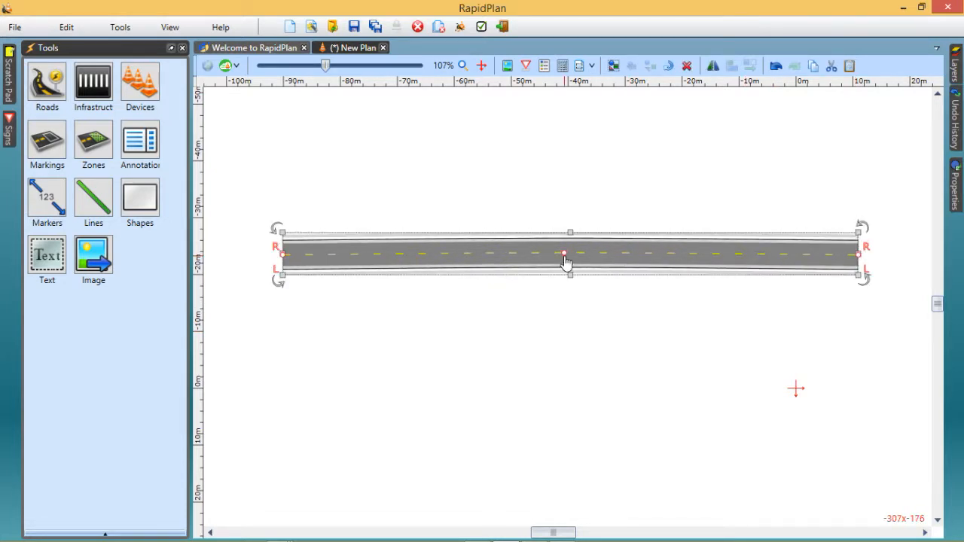
# Insert an extra control point in the road, bend the road into an S-curve with the two inner points, and save the plan
pyautogui.moveTo(564, 253); pyautogui.dragTo(570, 157)
pyautogui.moveTo(568, 204); pyautogui.dragTo(579, 251)
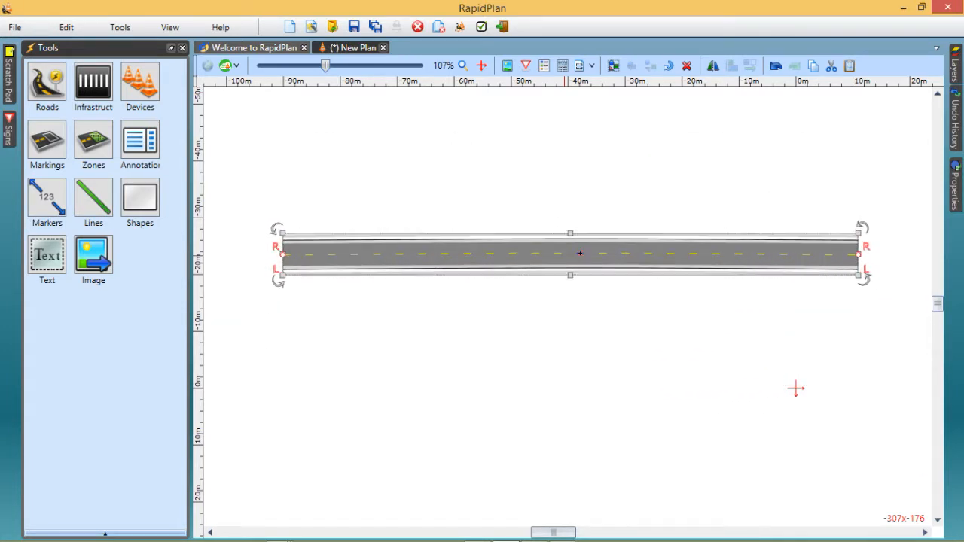
pyautogui.rightClick(519, 253)
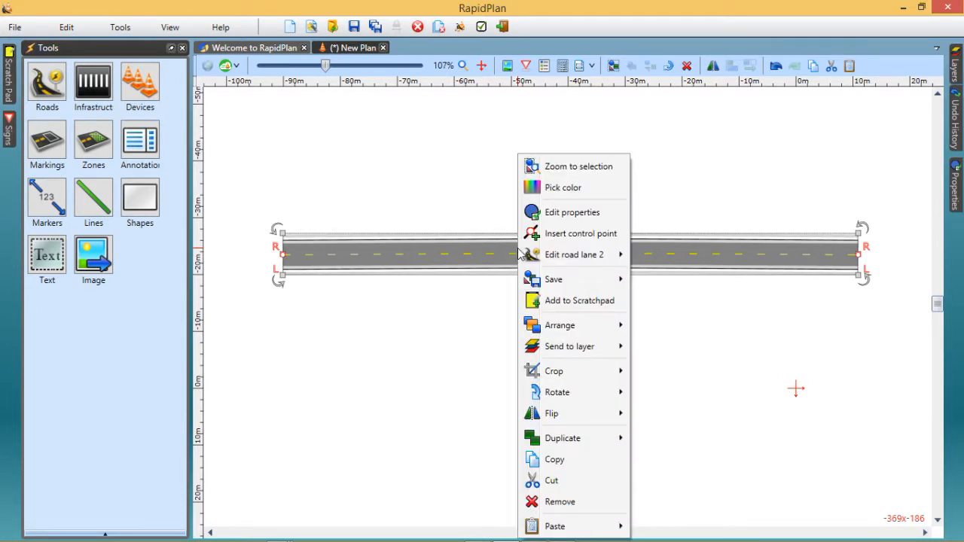
pyautogui.click(580, 234)
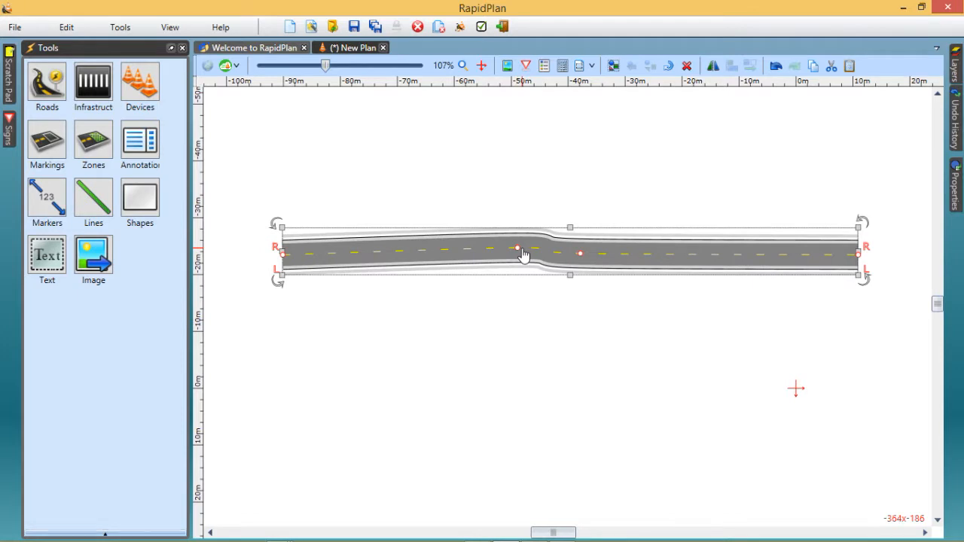
pyautogui.moveTo(517, 248); pyautogui.dragTo(491, 186)
pyautogui.moveTo(580, 253); pyautogui.dragTo(627, 309)
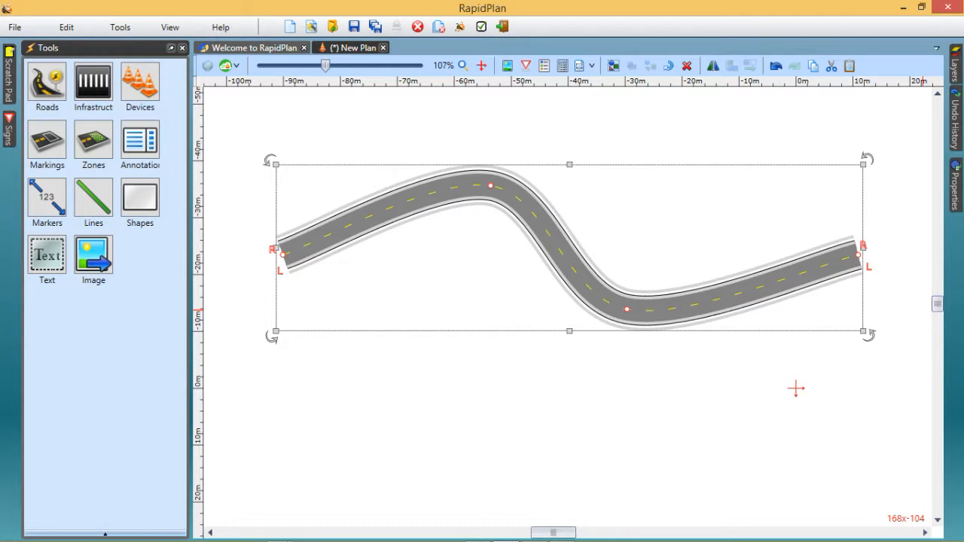
pyautogui.hotkey('ctrl', 's')
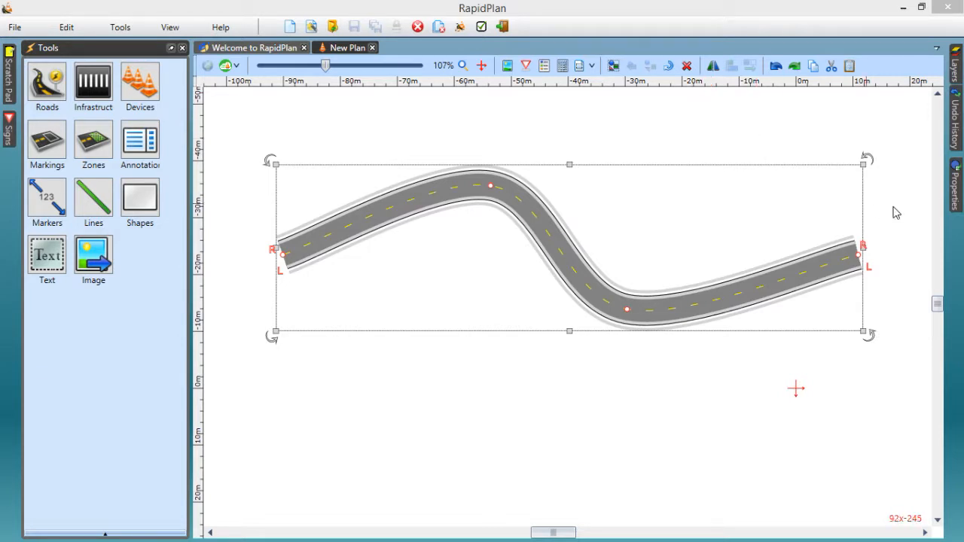
# Keep the road's properties displayed and set its geometry to Line
pyautogui.click(961, 200)
pyautogui.click(928, 50)
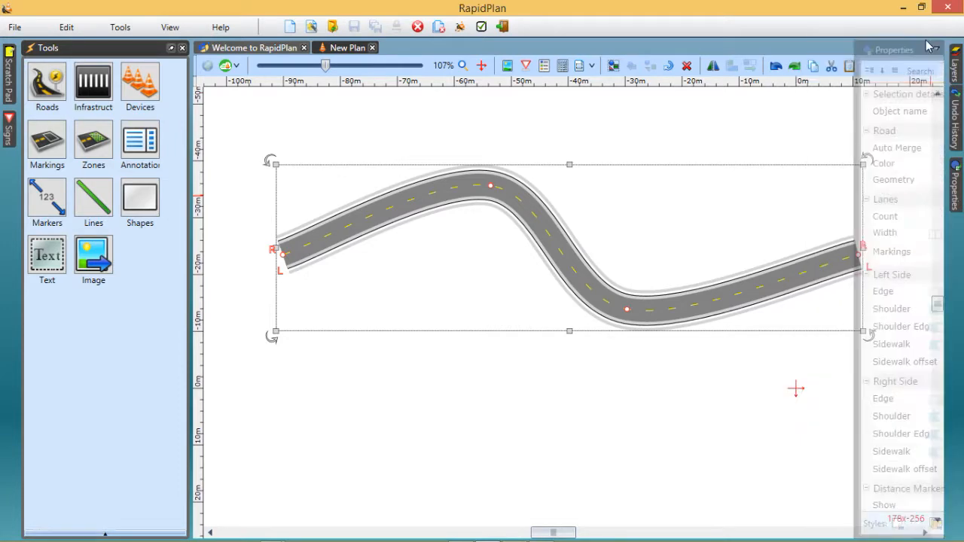
pyautogui.click(924, 49)
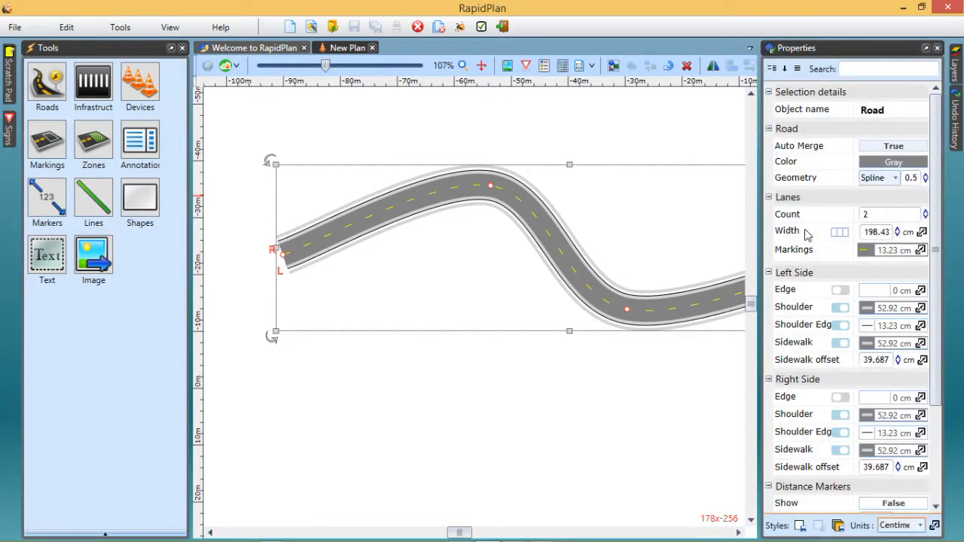
pyautogui.press('ctrl')
pyautogui.press('ctrl')
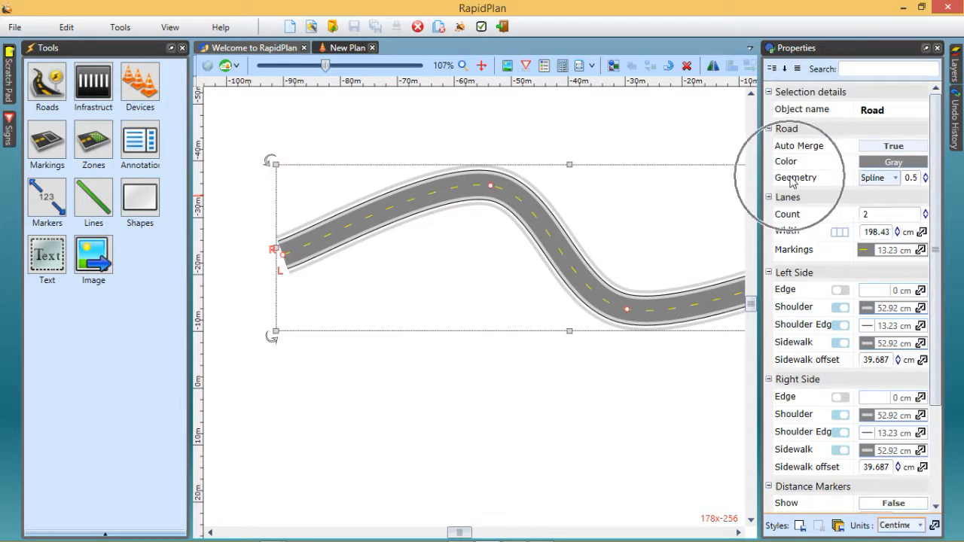
pyautogui.click(897, 183)
pyautogui.click(876, 196)
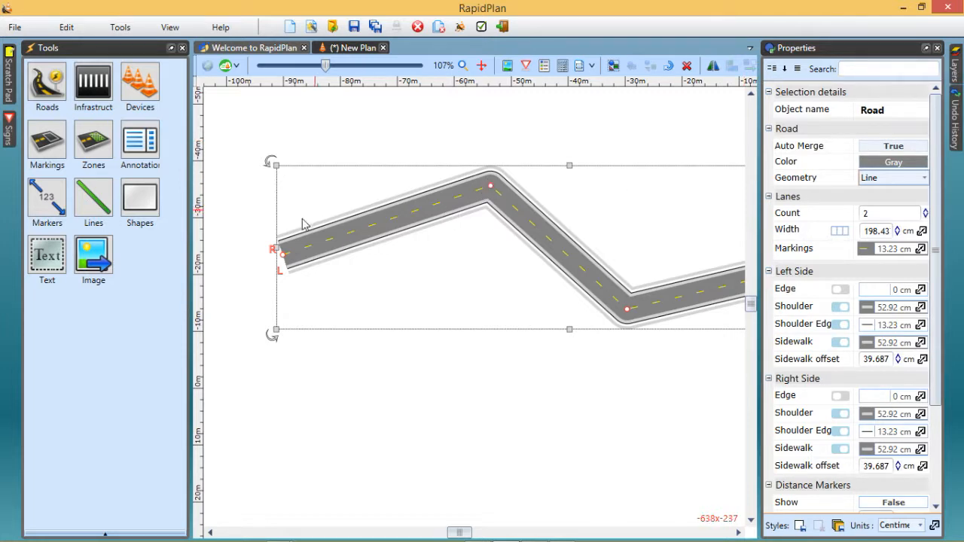
# Move the road's left end and two inner control points to form nearly square corners
pyautogui.moveTo(281, 253); pyautogui.dragTo(297, 184)
pyautogui.moveTo(627, 308); pyautogui.dragTo(491, 326)
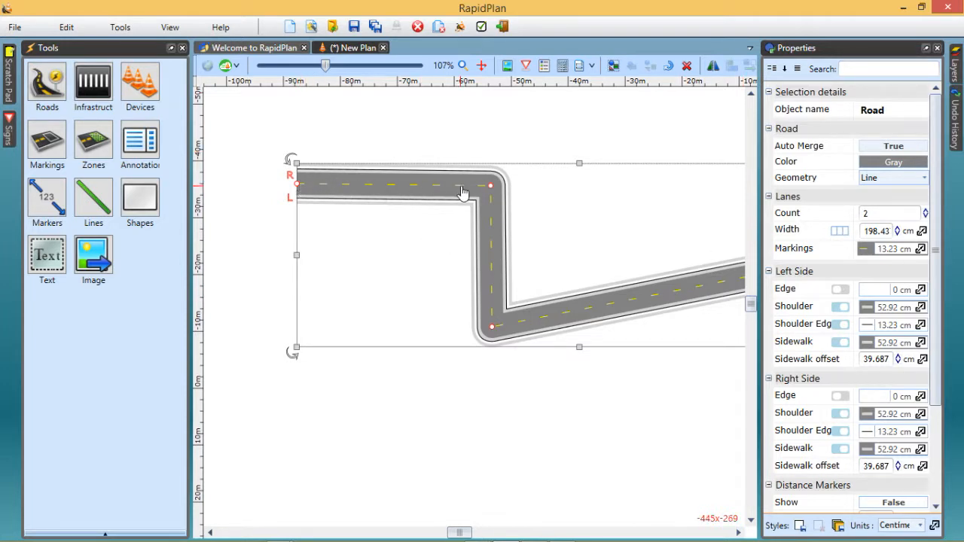
pyautogui.moveTo(491, 185)
pyautogui.mouseDown()
pyautogui.moveTo(493, 265)
pyautogui.moveTo(495, 132)
pyautogui.moveTo(496, 170)
pyautogui.mouseUp()
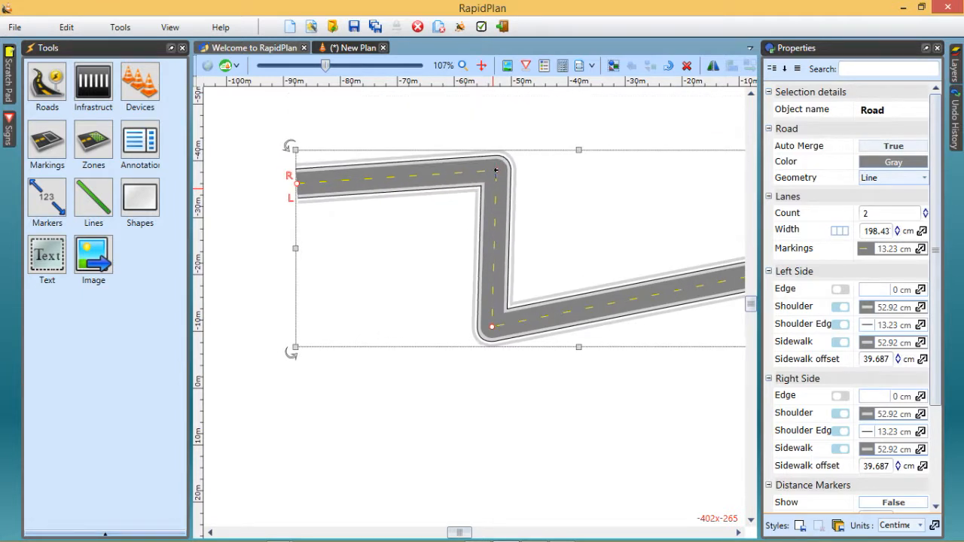
# Set the road's geometry to Spline and collapse the properties
pyautogui.click(924, 181)
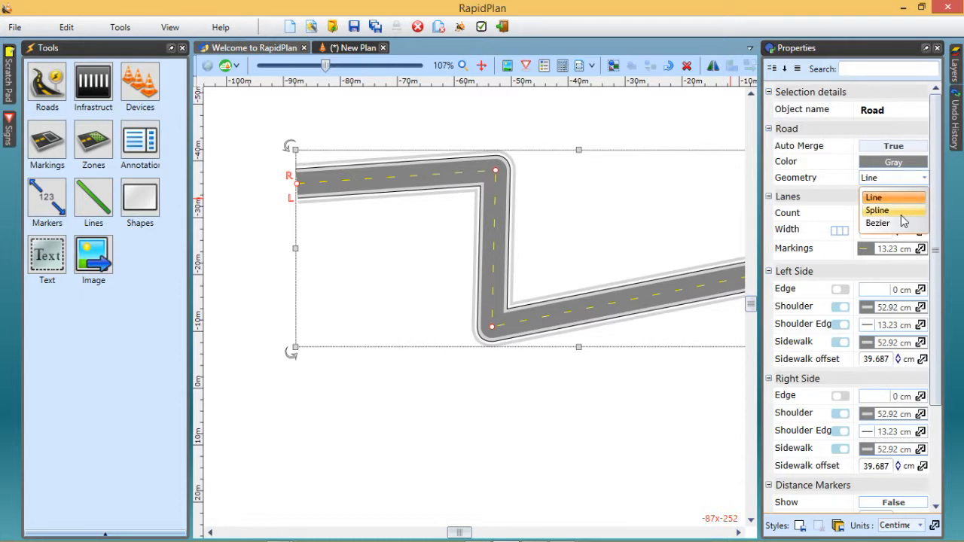
pyautogui.click(878, 210)
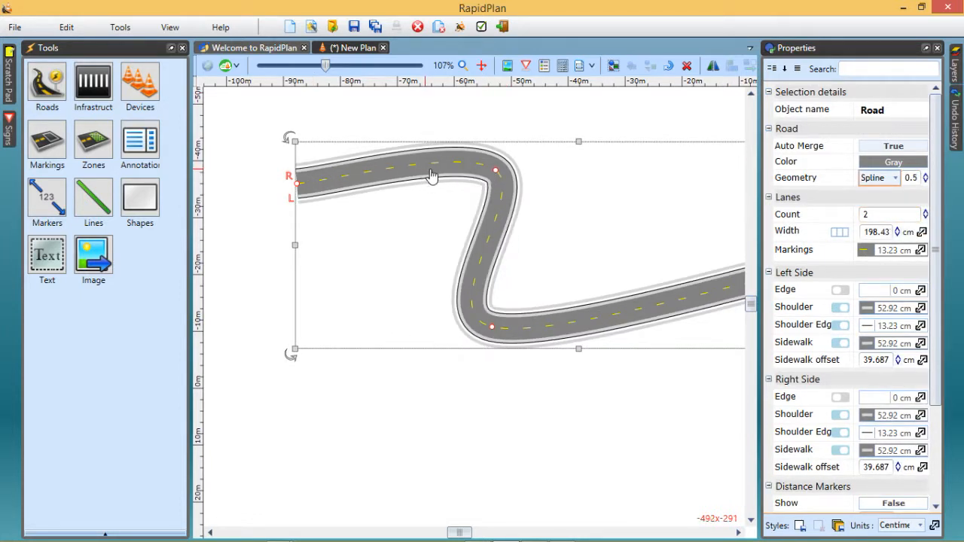
pyautogui.click(925, 47)
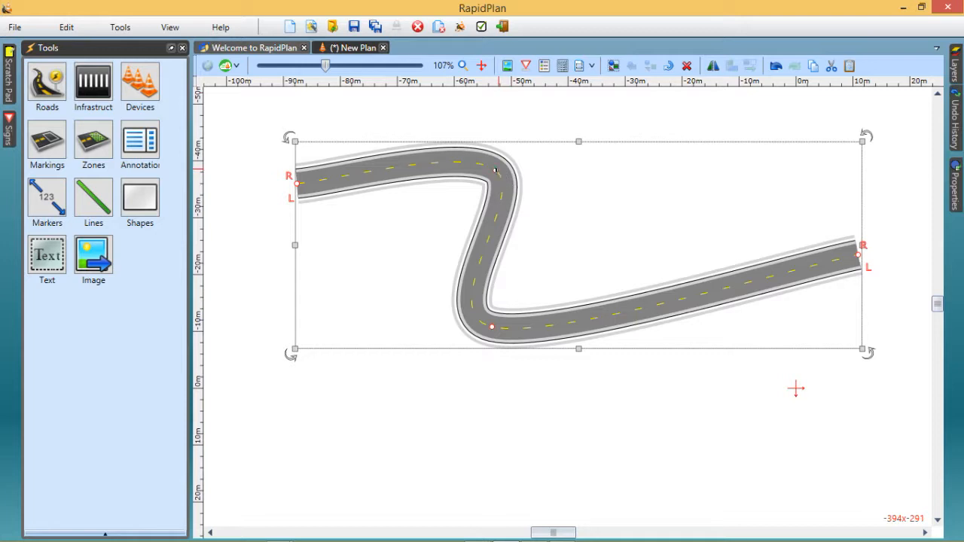
# Remove both inner control points and level the right end with the left one to leave a straight horizontal road about 100 m long
pyautogui.rightClick(495, 171)
pyautogui.click(523, 183)
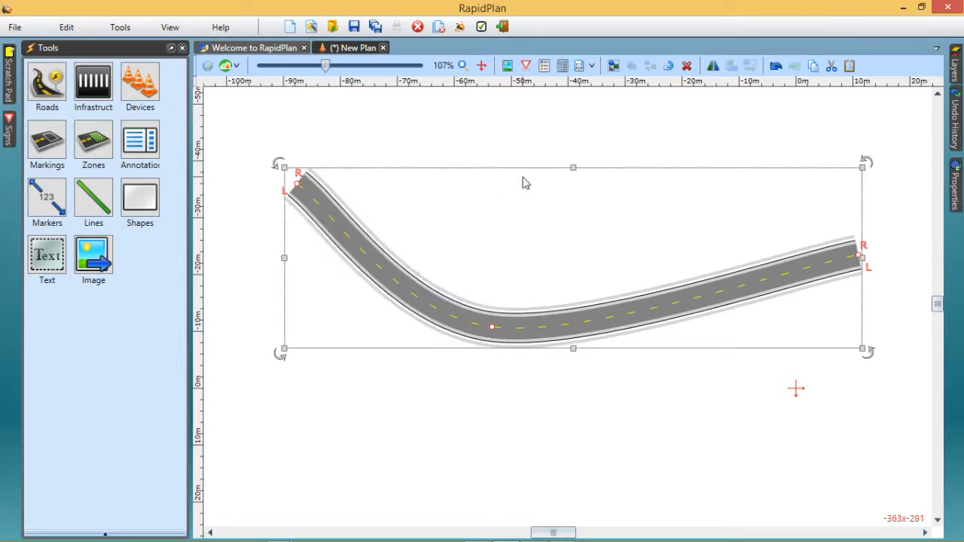
pyautogui.rightClick(493, 334)
pyautogui.click(530, 342)
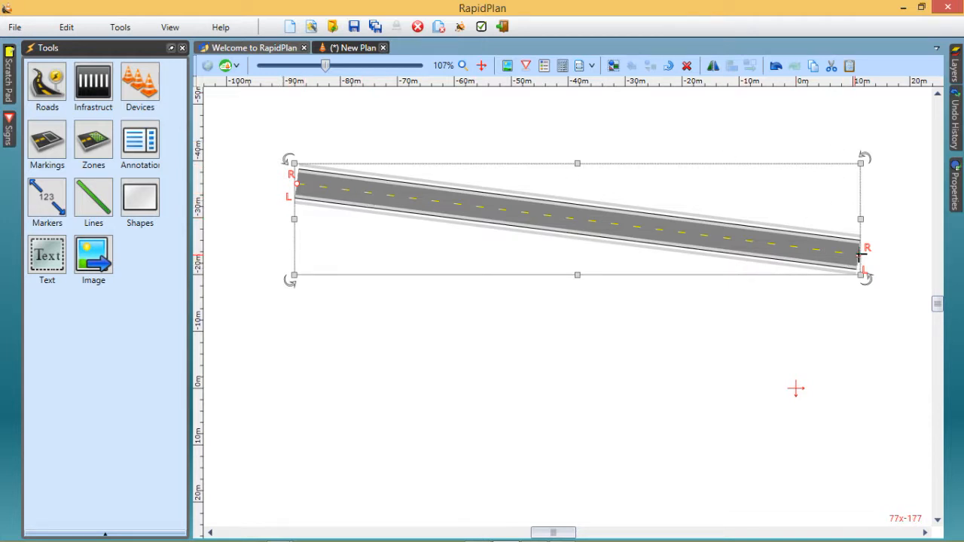
pyautogui.moveTo(861, 256); pyautogui.dragTo(867, 184)
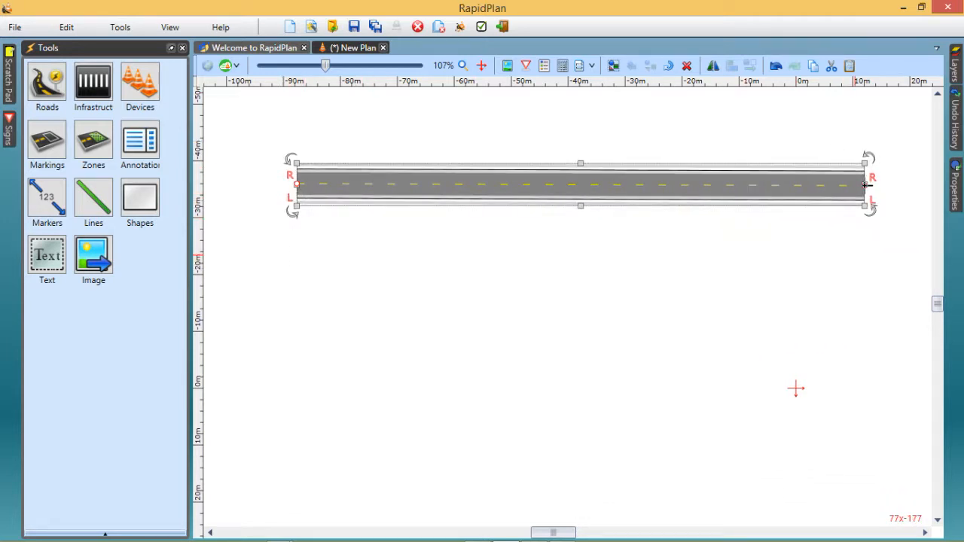
pyautogui.click(801, 312)
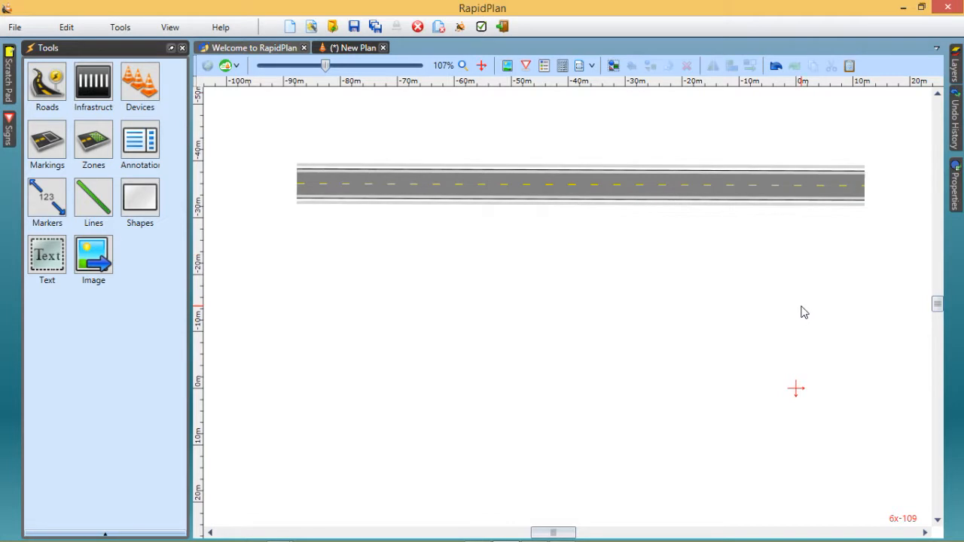
# Select the road, keep its properties displayed, and set the lane count to 4
pyautogui.click(698, 190)
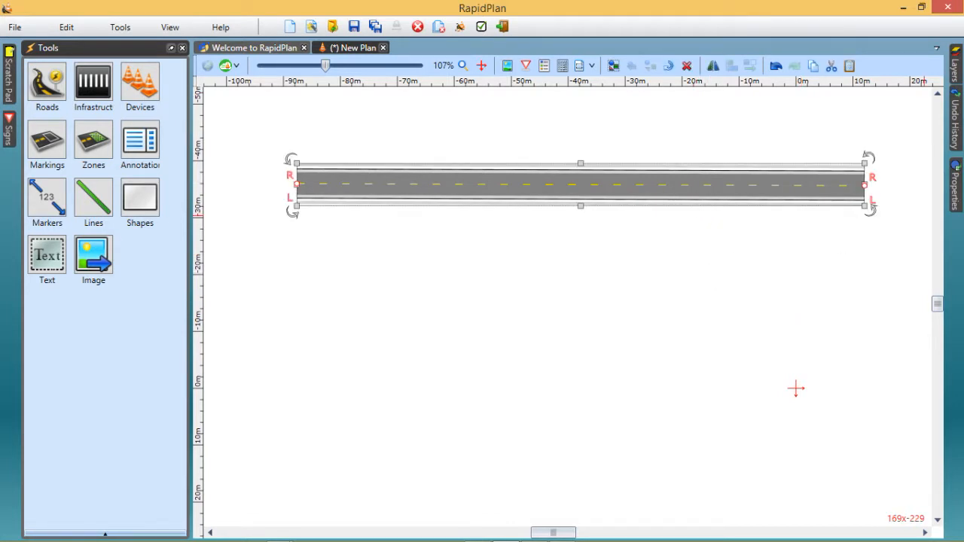
pyautogui.click(960, 188)
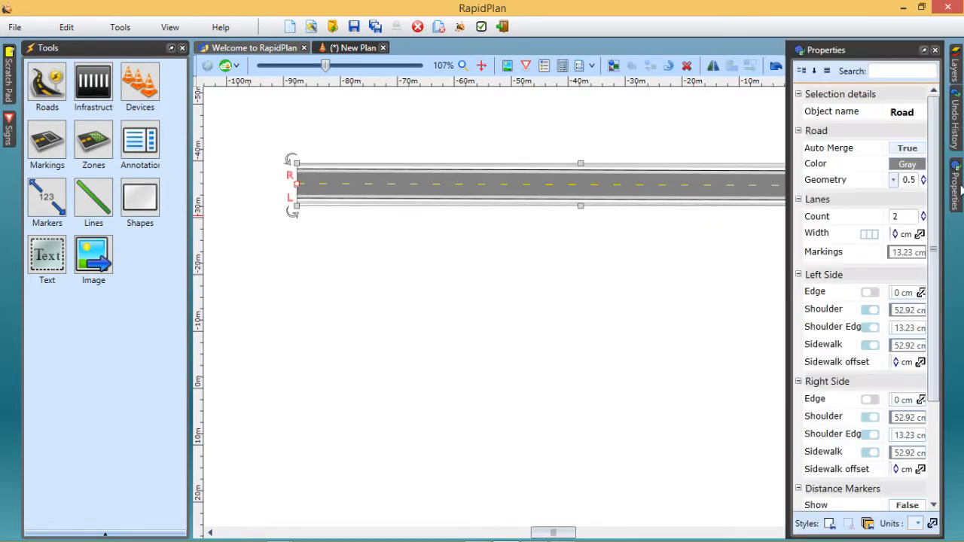
pyautogui.click(926, 49)
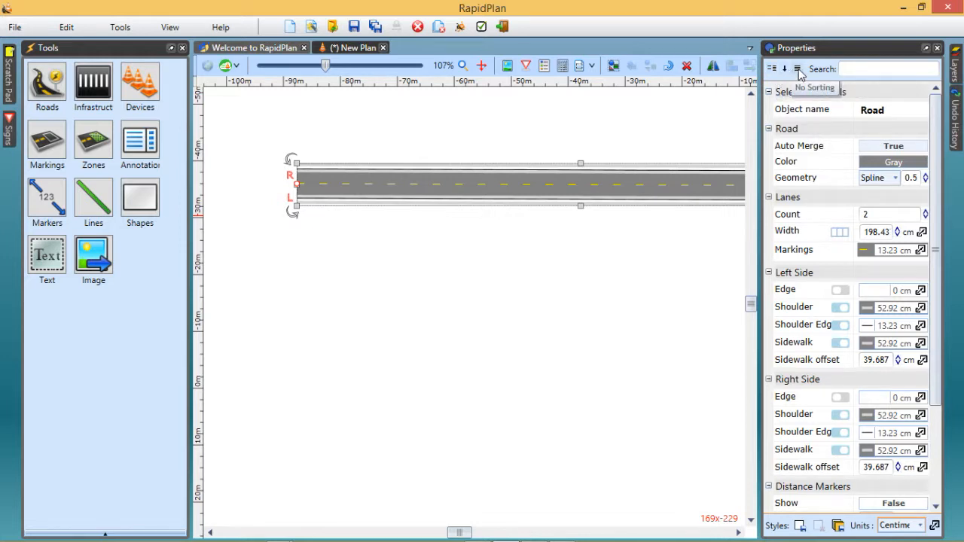
pyautogui.click(852, 65)
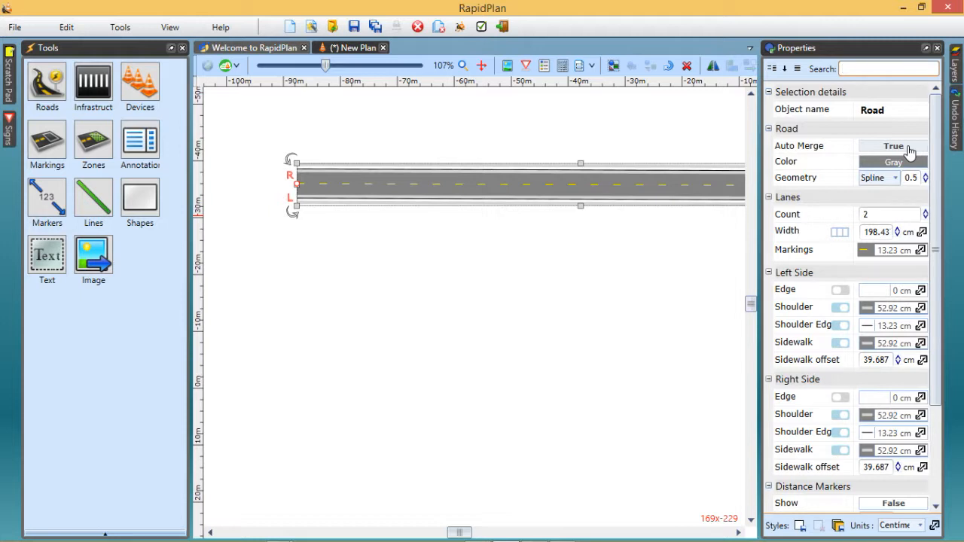
pyautogui.click(926, 211)
pyautogui.click(925, 212)
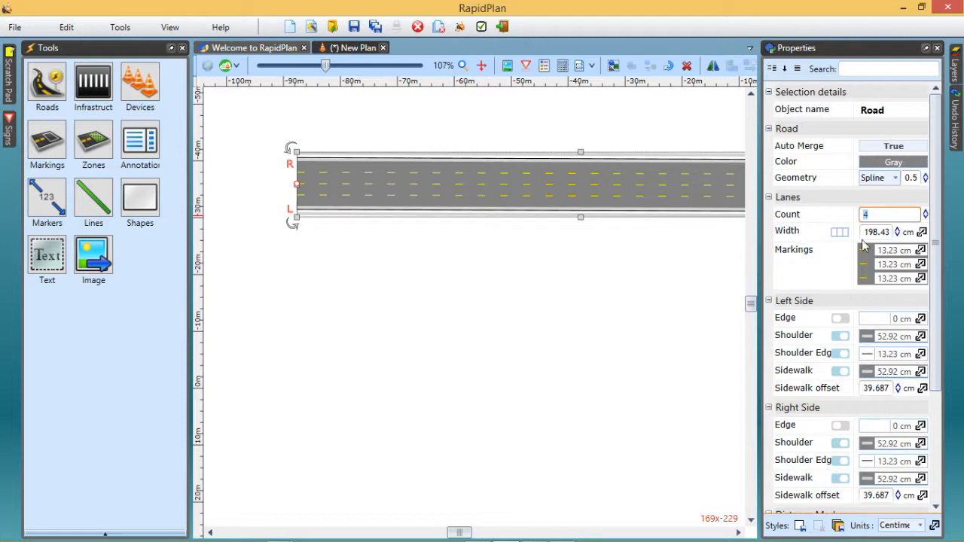
# Set the middle lane marking to White with the Double line style
pyautogui.click(922, 266)
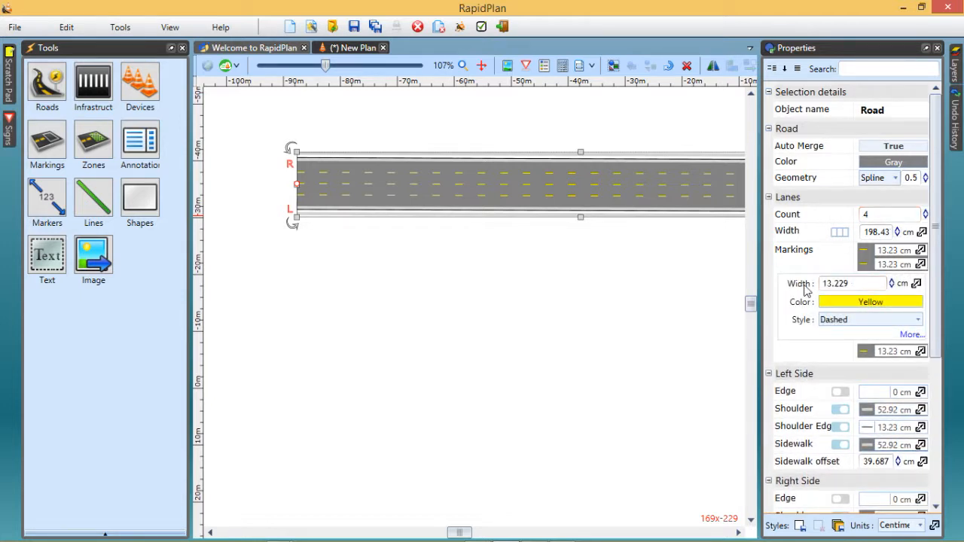
pyautogui.click(852, 306)
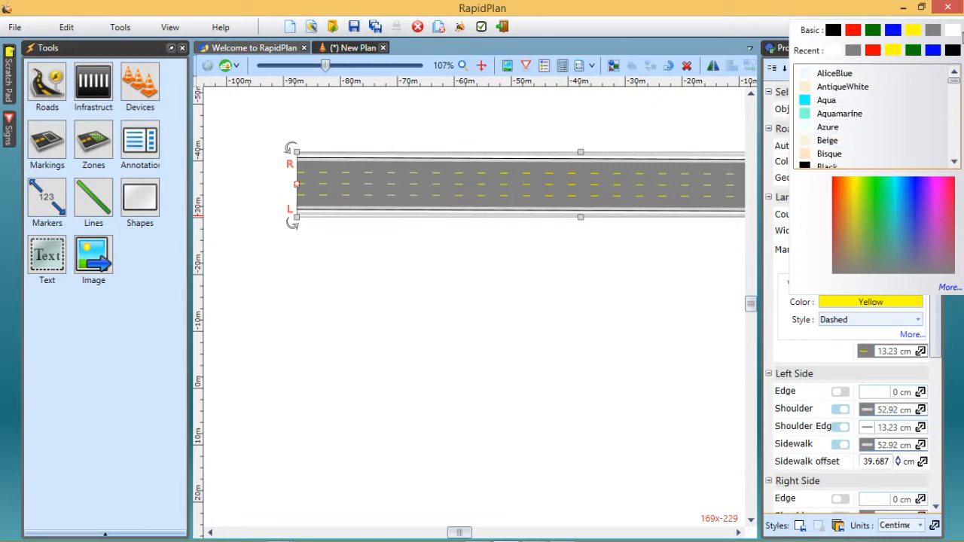
pyautogui.click(952, 32)
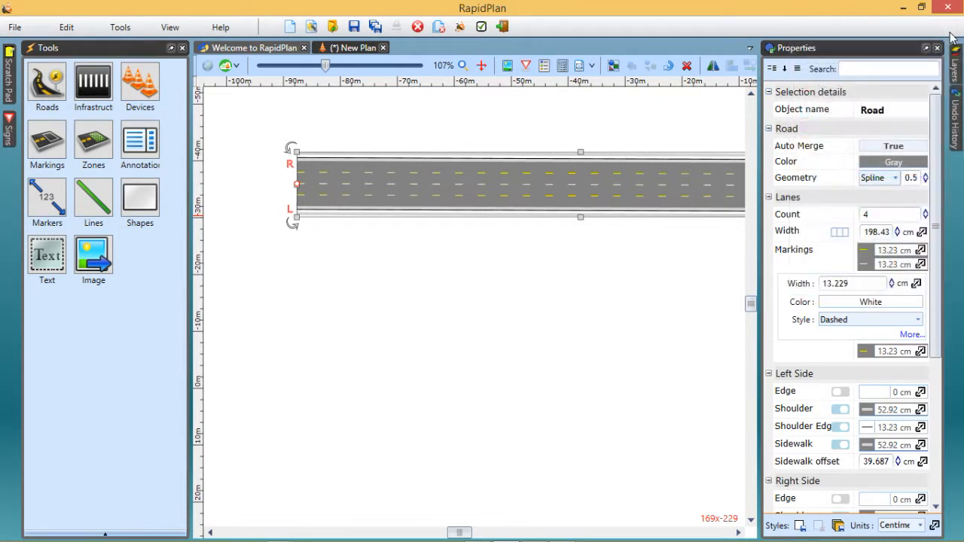
pyautogui.click(922, 322)
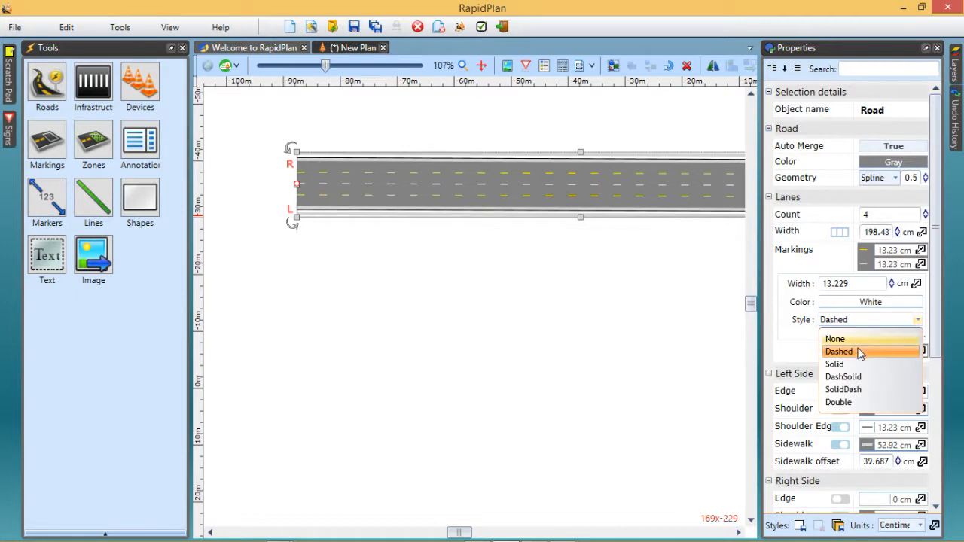
pyautogui.click(838, 403)
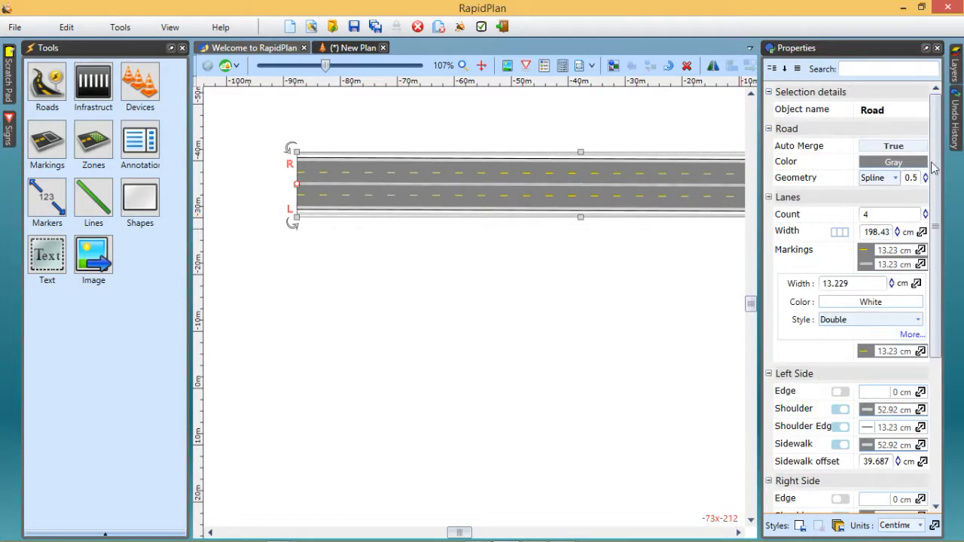
# Turn on the edge line for the left side of the road
pyautogui.scroll(-4, 932, 261)
pyautogui.scroll(-1, 932, 261)
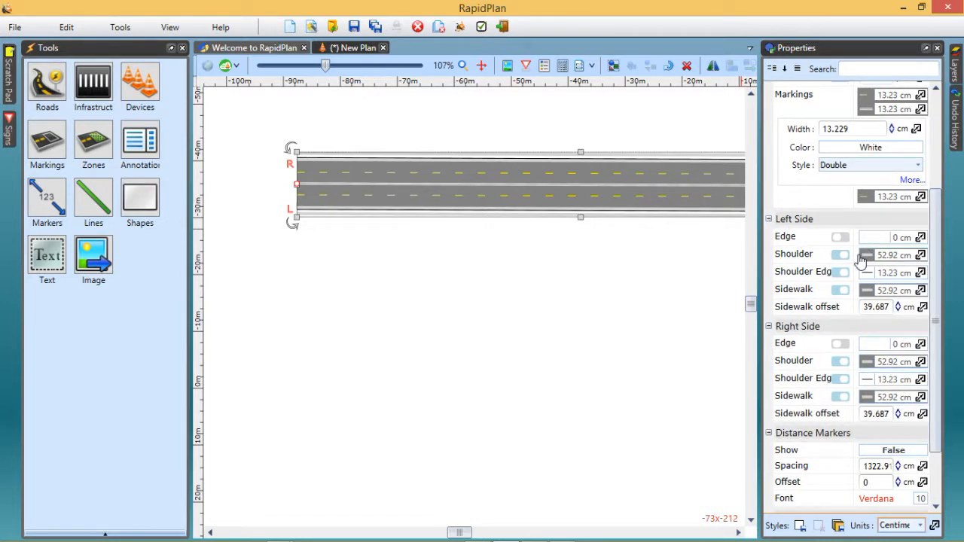
pyautogui.click(842, 238)
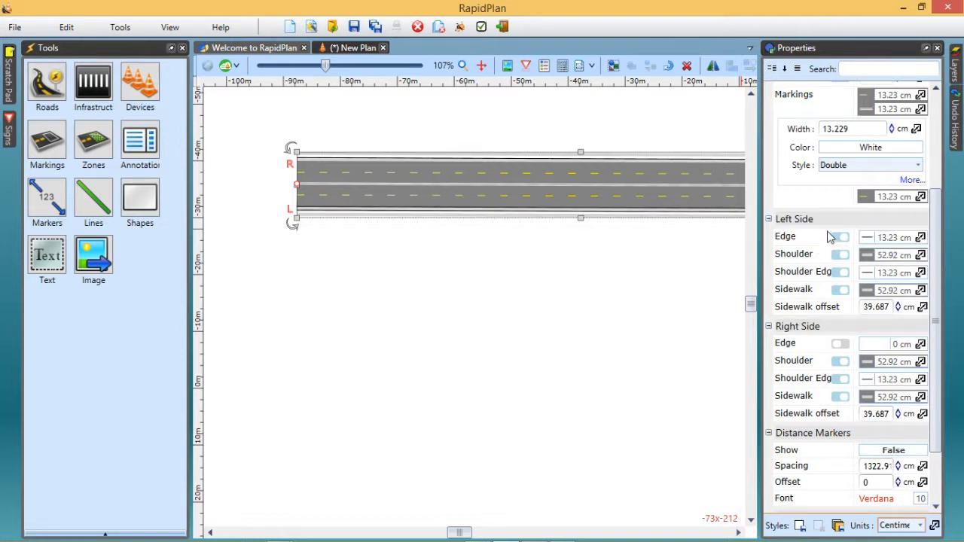
# Turn on the edge line for the right side of the road and check the left edge's width and colour settings
pyautogui.click(845, 345)
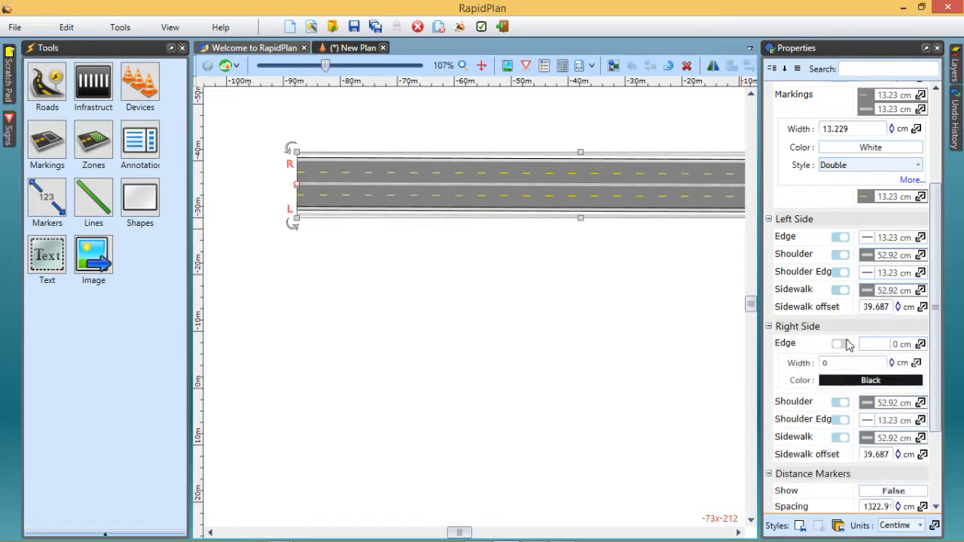
pyautogui.click(841, 345)
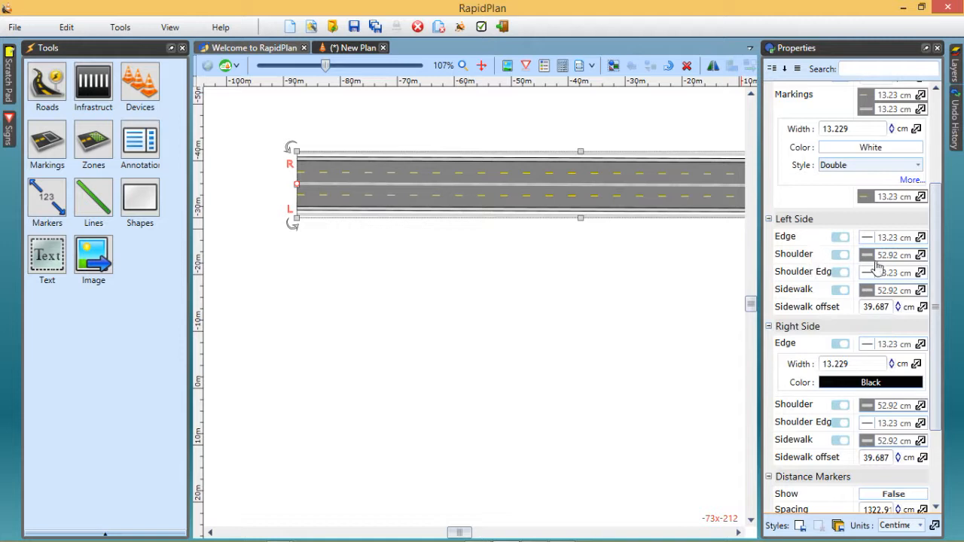
pyautogui.click(921, 238)
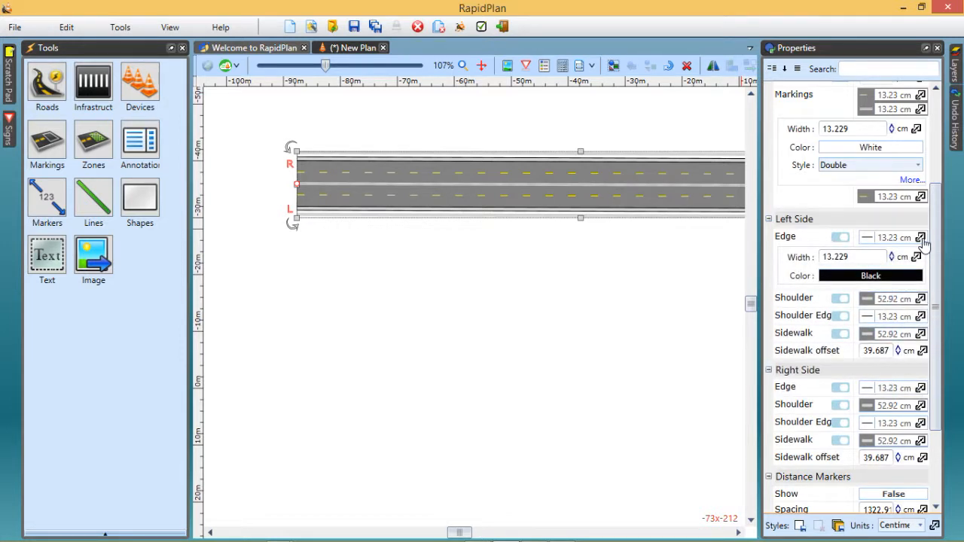
pyautogui.click(921, 238)
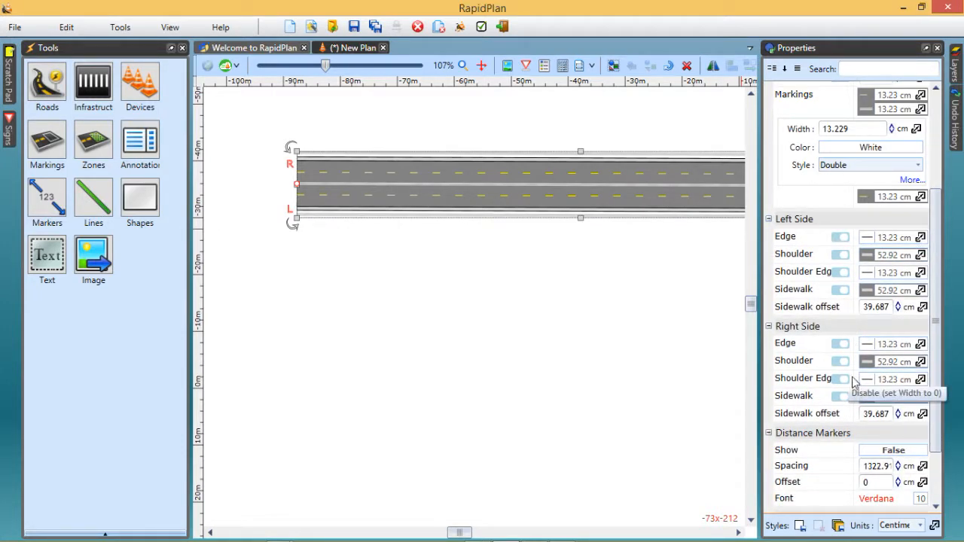
# Show the distance markers along the road and hide them again
pyautogui.scroll(-1, 932, 399)
pyautogui.moveTo(931, 394); pyautogui.dragTo(928, 464)
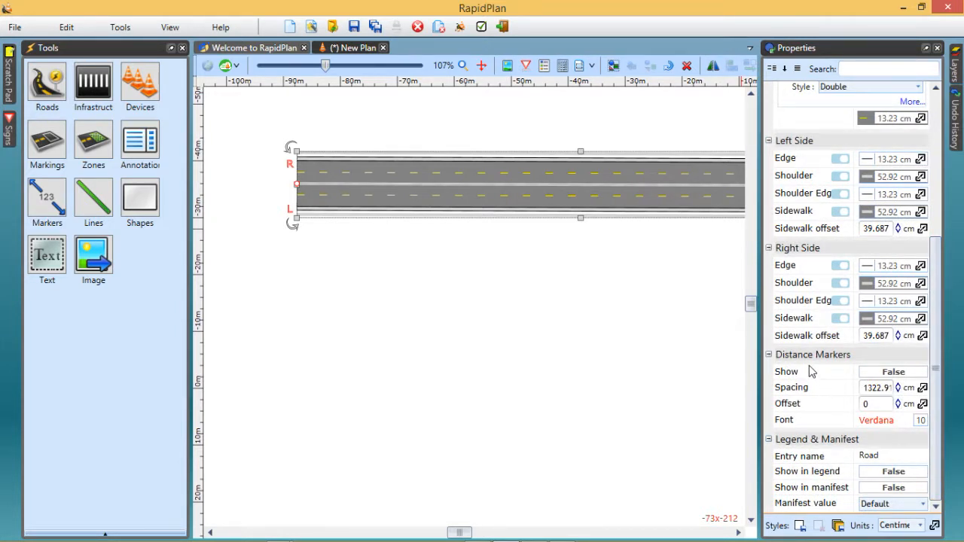
pyautogui.click(893, 372)
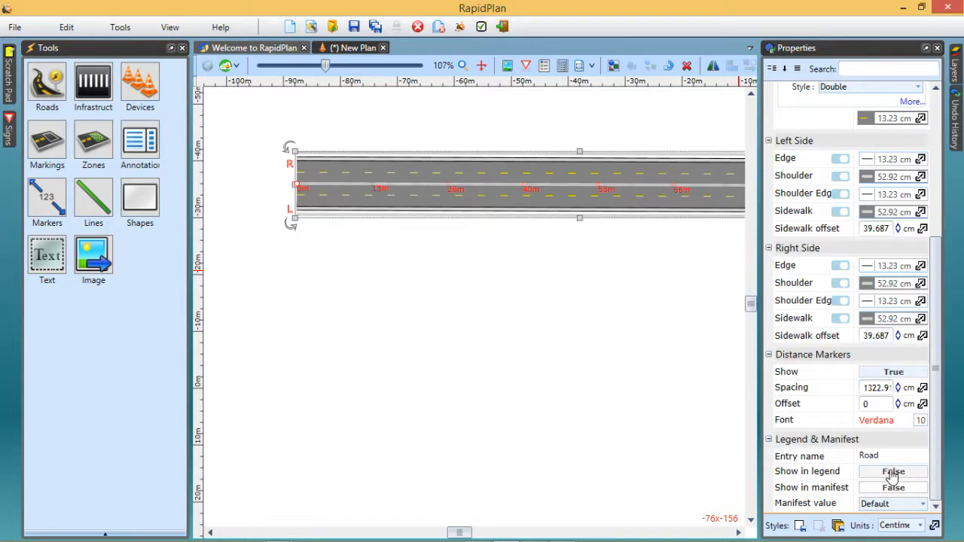
pyautogui.click(896, 372)
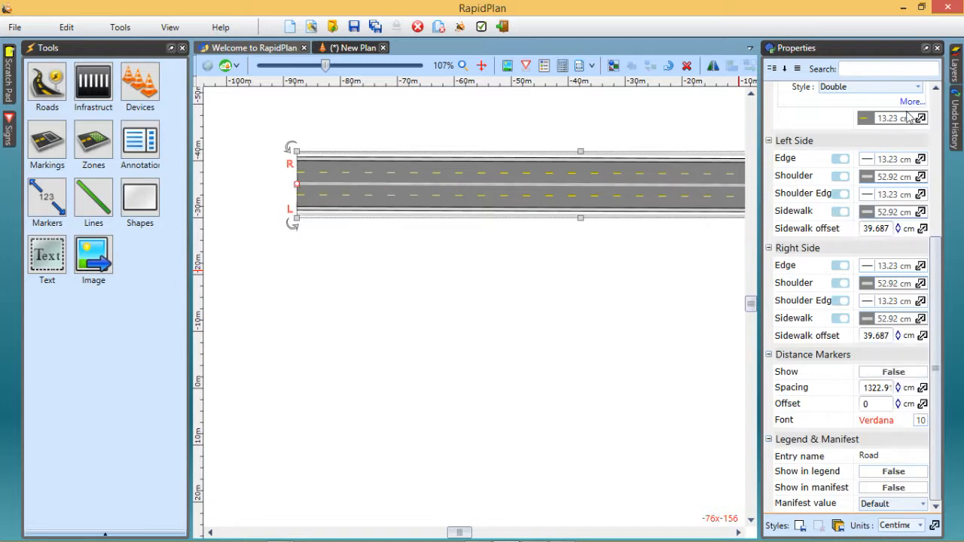
# Auto-hide the properties, then turn off the left side's edge, shoulder, shoulder edge and sidewalk in the road's quick edit and save
pyautogui.click(926, 47)
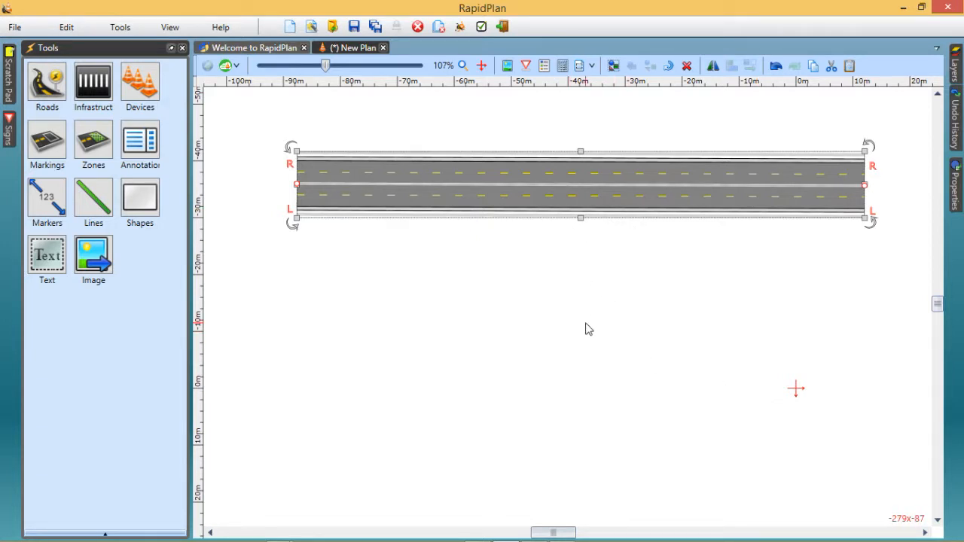
pyautogui.doubleClick(570, 188)
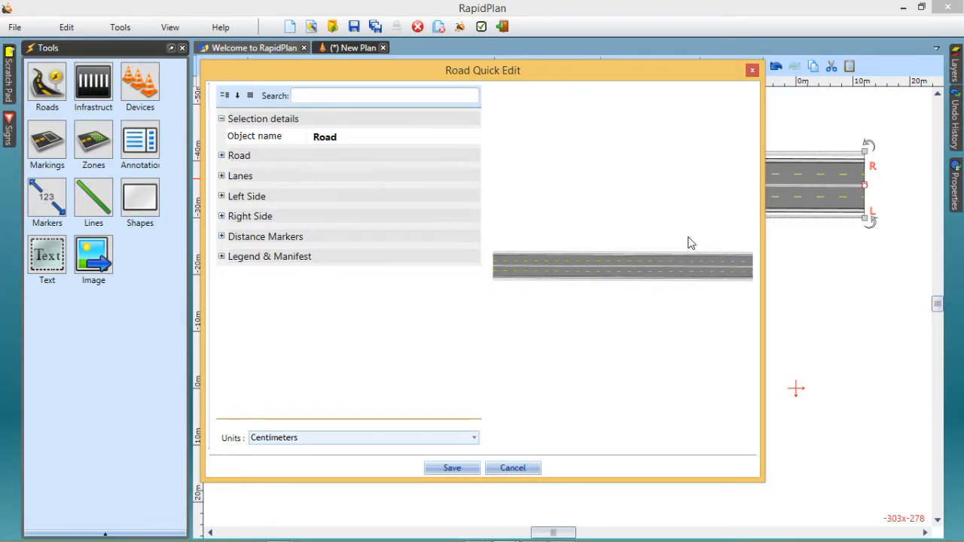
pyautogui.click(225, 156)
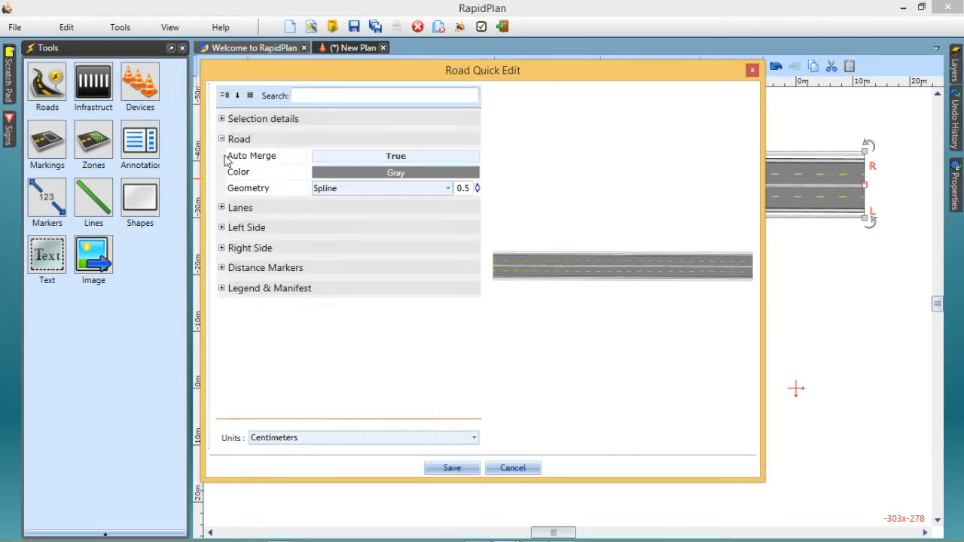
pyautogui.click(223, 208)
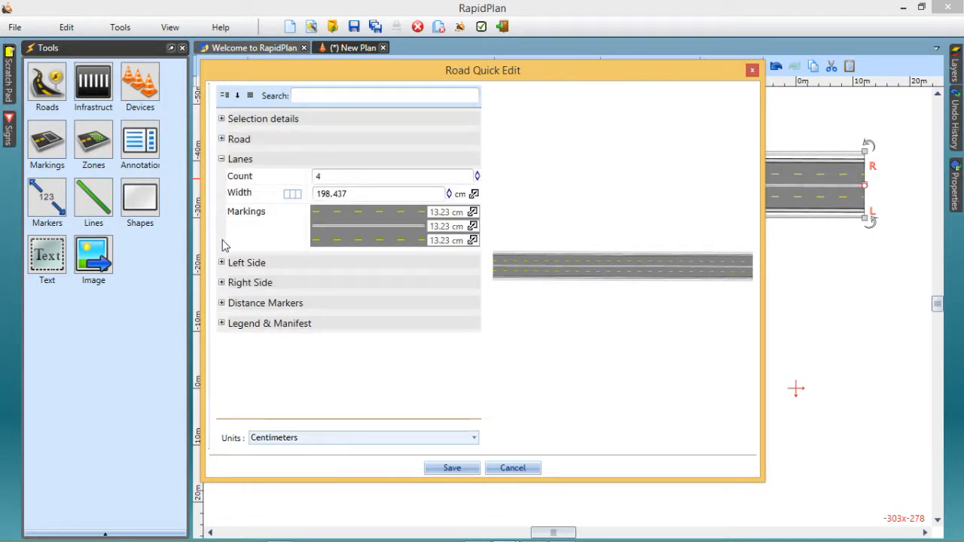
pyautogui.click(221, 263)
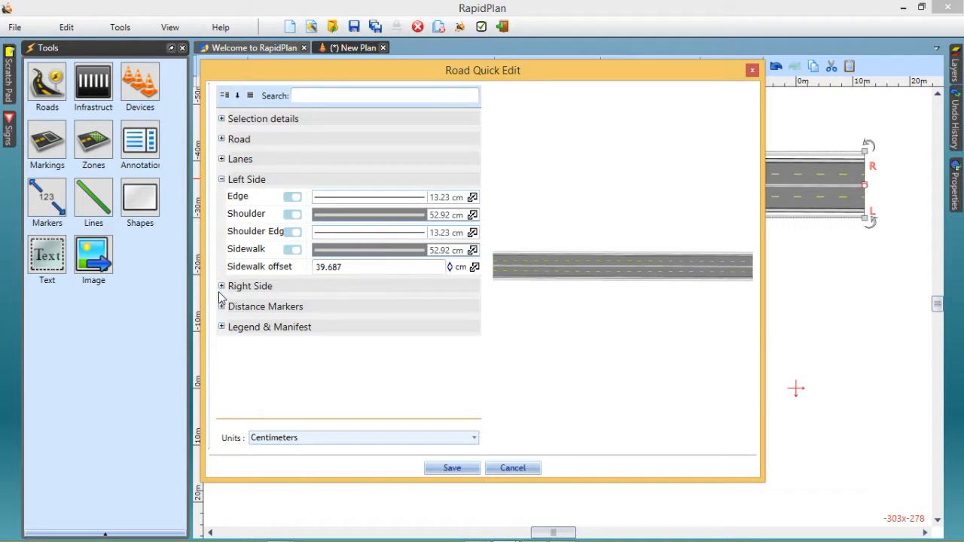
pyautogui.click(293, 197)
pyautogui.click(293, 215)
pyautogui.click(292, 232)
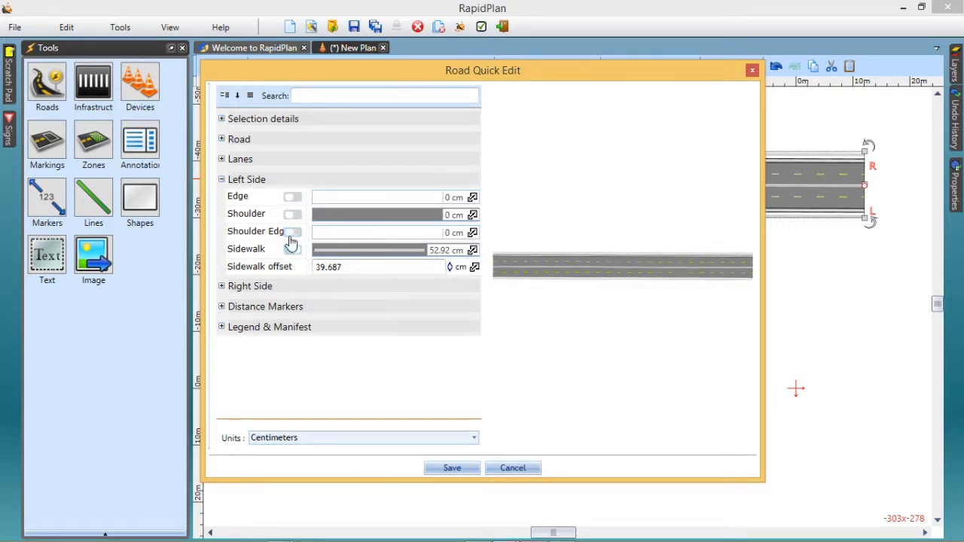
pyautogui.click(292, 250)
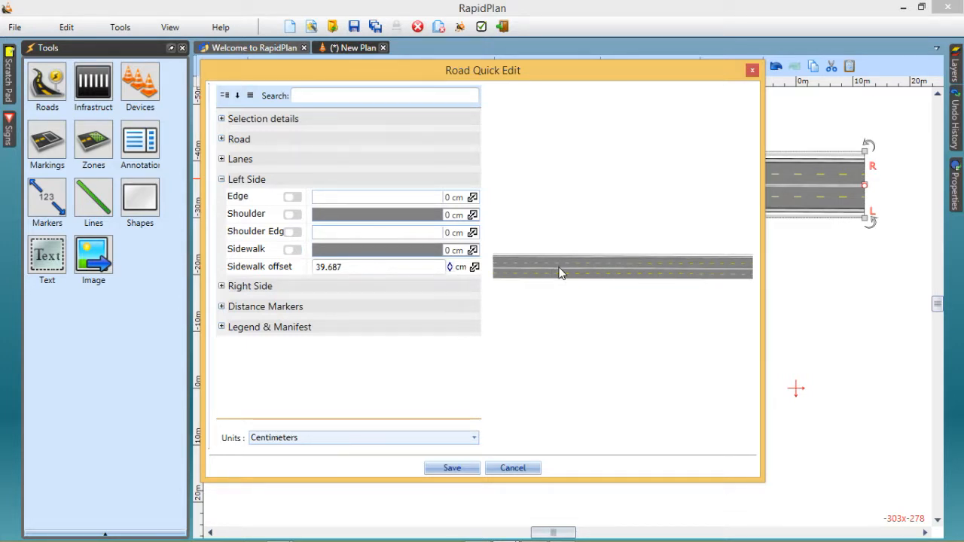
pyautogui.click(452, 469)
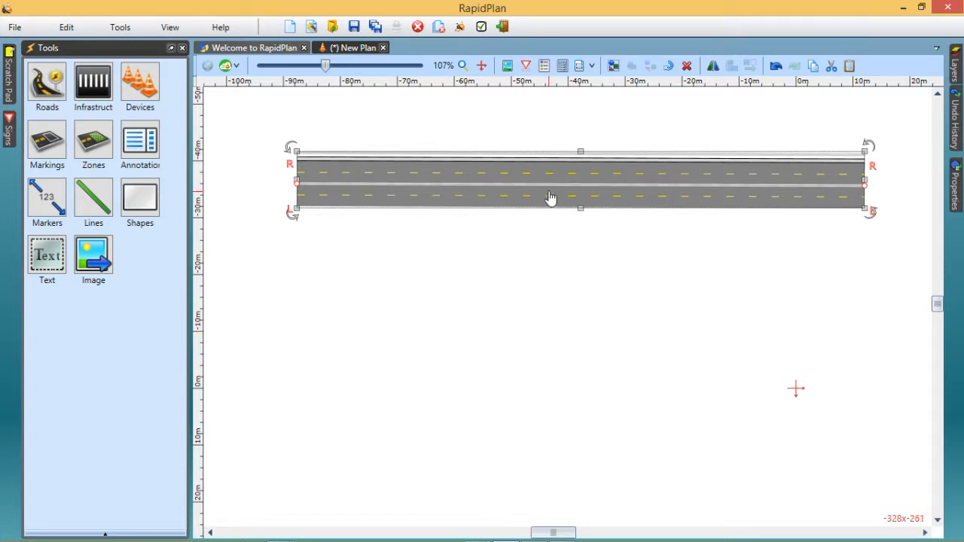
# Display the width setting of the road's lane 4 directly from the drawing, leaving it unedited
pyautogui.rightClick(558, 169)
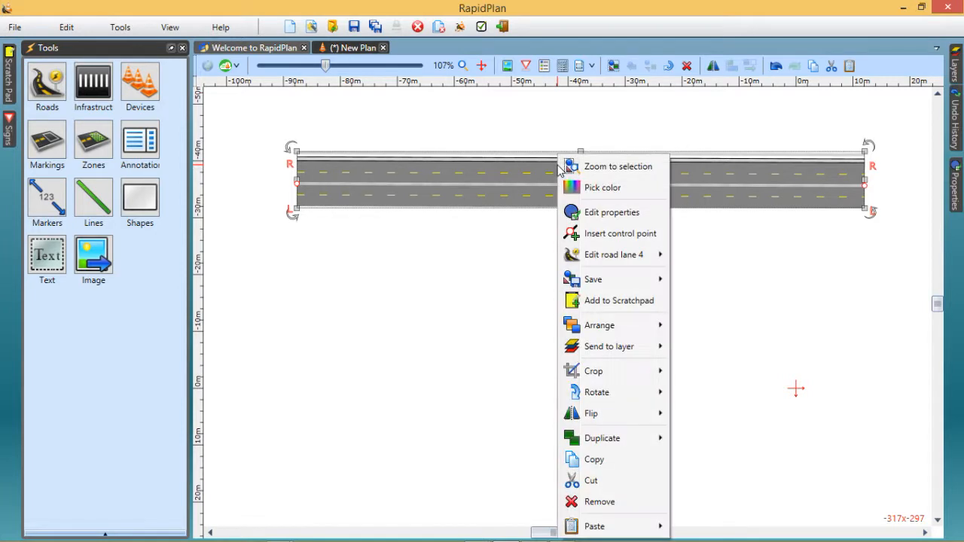
pyautogui.click(556, 171)
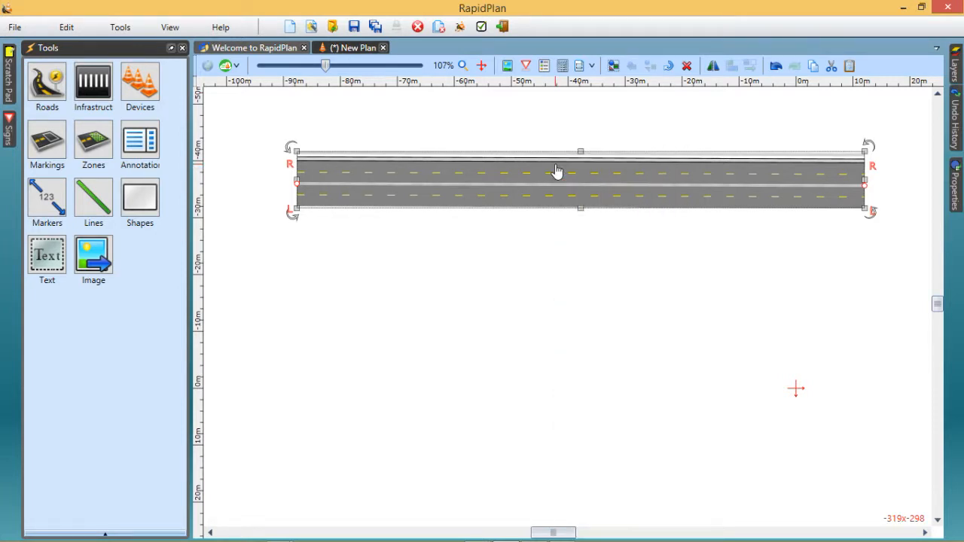
pyautogui.rightClick(556, 171)
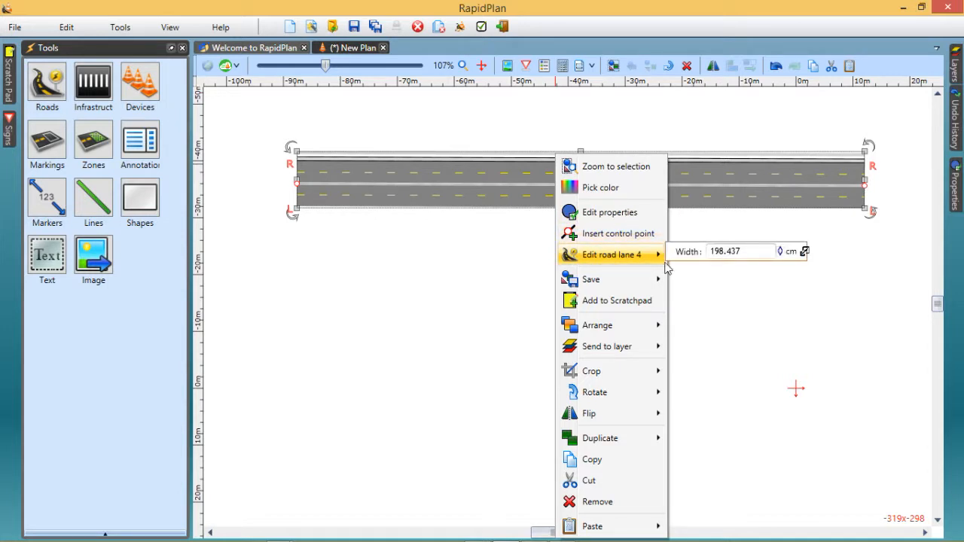
pyautogui.moveTo(640, 258)
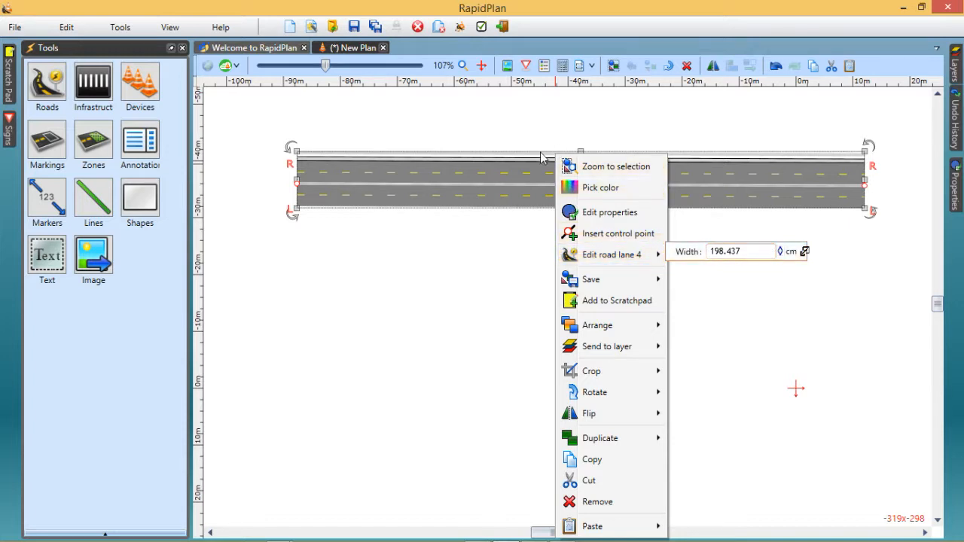
pyautogui.click(542, 156)
# Examine the right road side's settings from the drawing, including the sidewalk's width and colour, and close them with the road deselected
pyautogui.rightClick(542, 156)
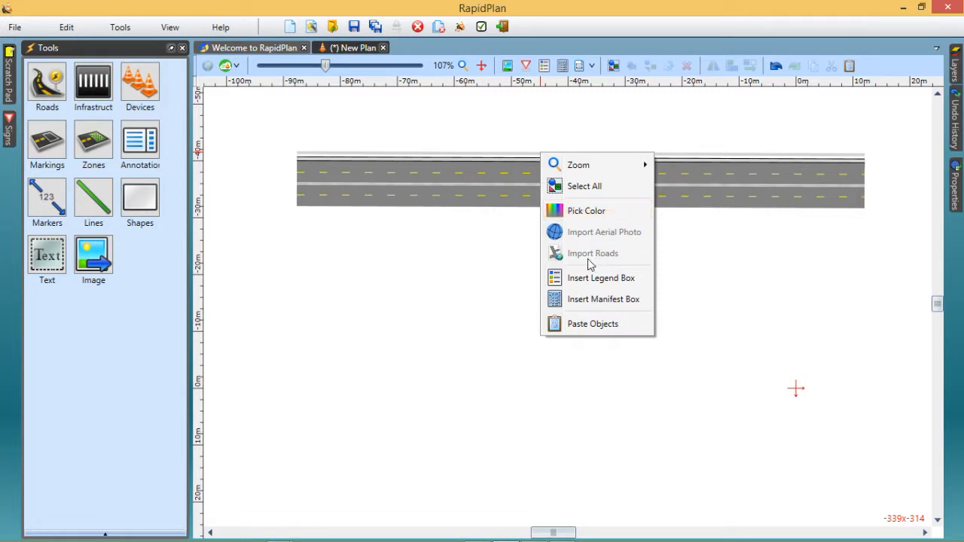
pyautogui.click(503, 158)
pyautogui.click(504, 162)
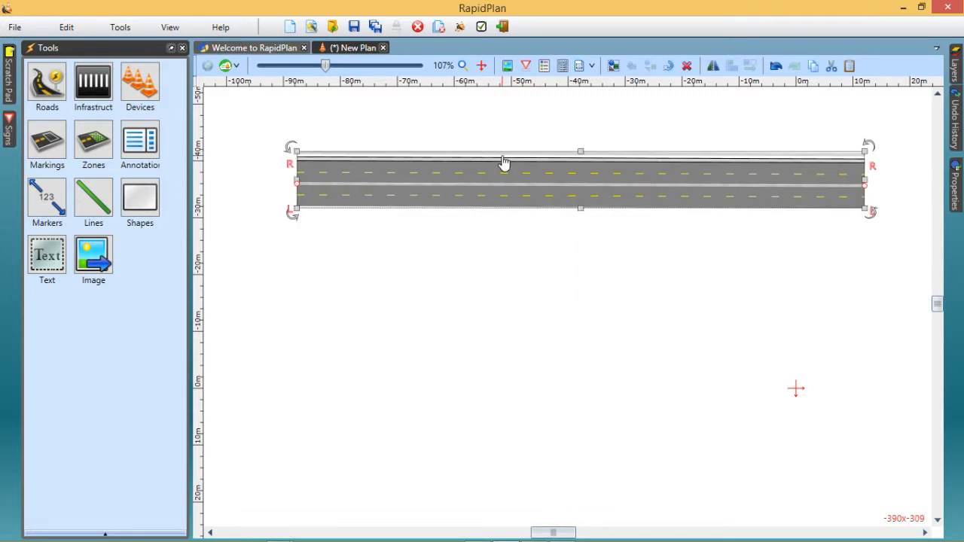
pyautogui.rightClick(504, 162)
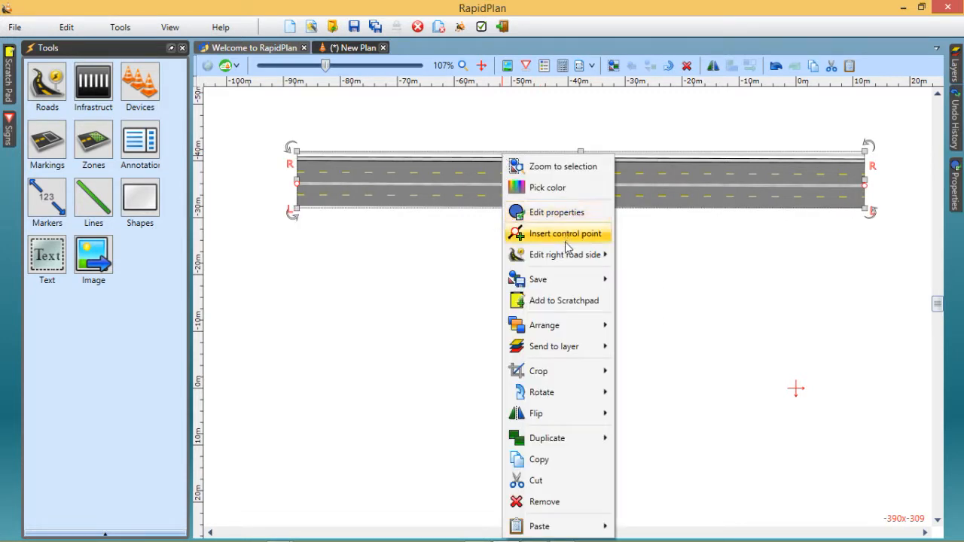
pyautogui.moveTo(564, 255)
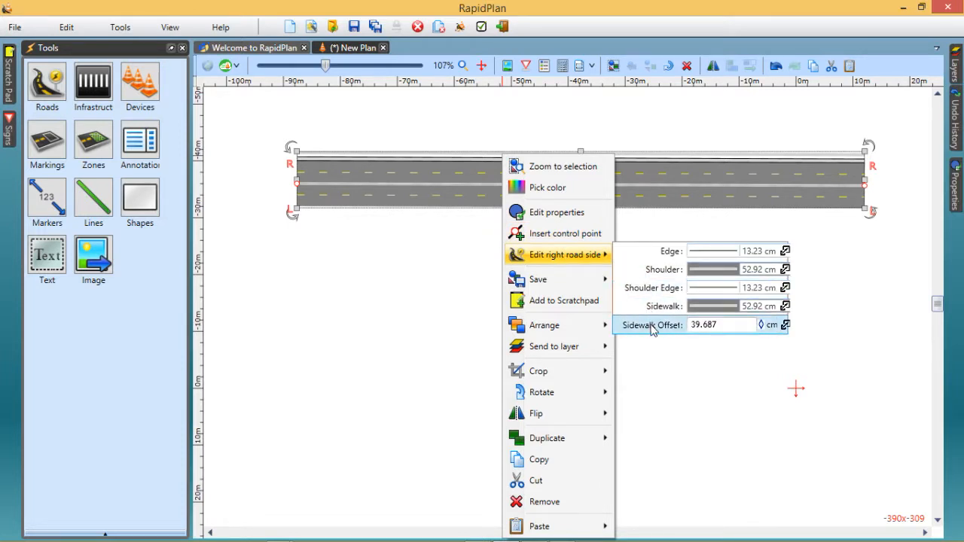
pyautogui.click(785, 307)
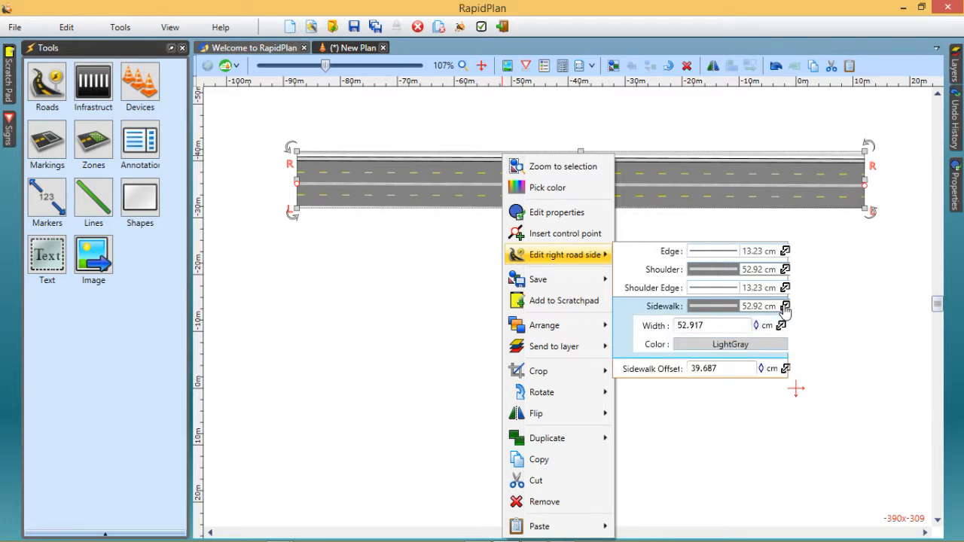
pyautogui.click(825, 301)
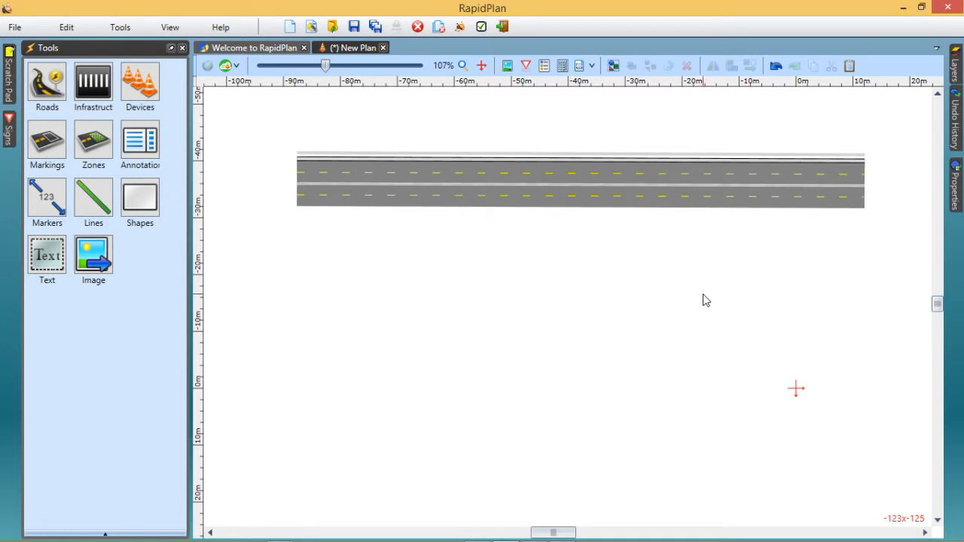